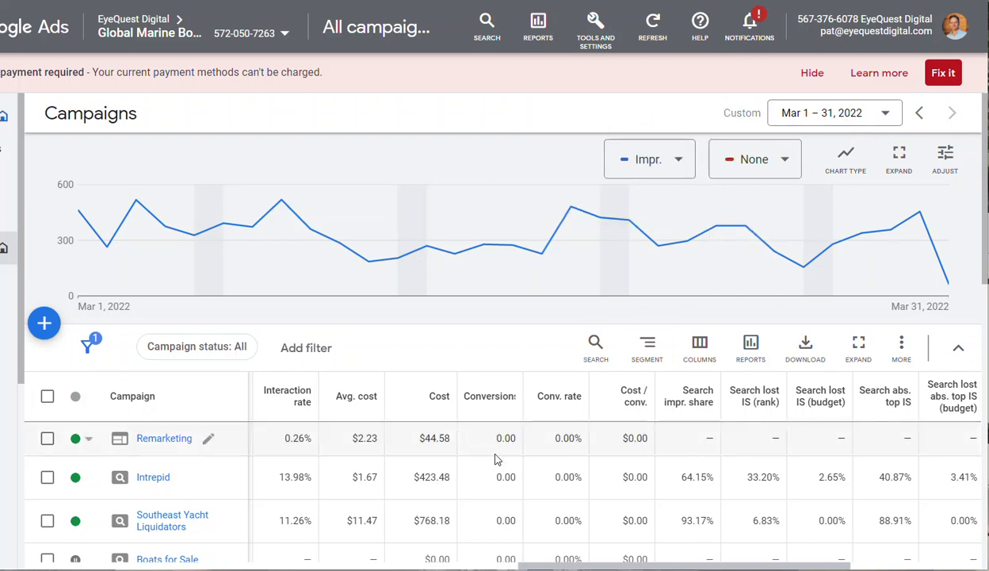
- Examine the impressions, interactions, cost and search impression share columns of the campaigns table for March 2022
scroll(494, 458, down, 1)
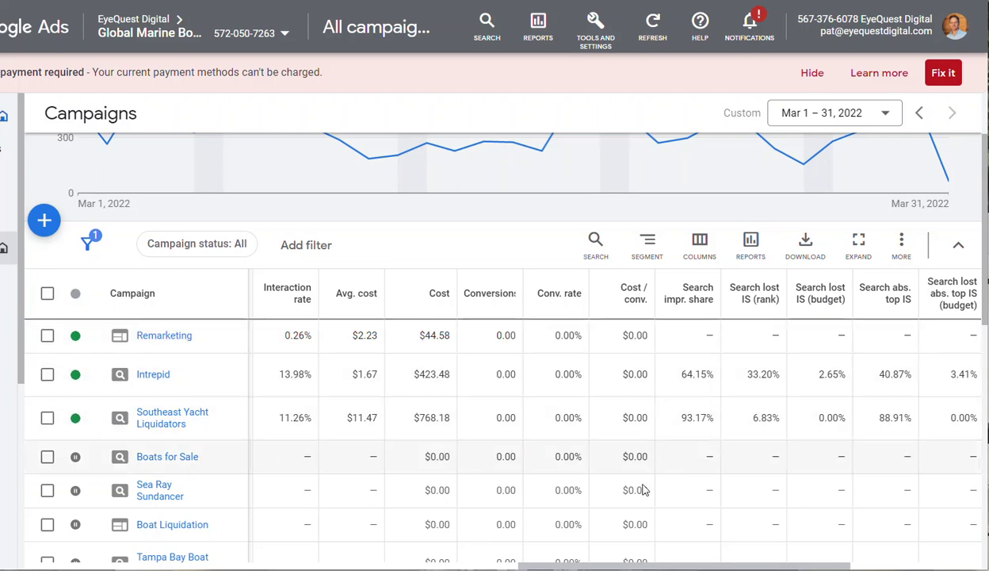
drag(647, 567, 581, 567)
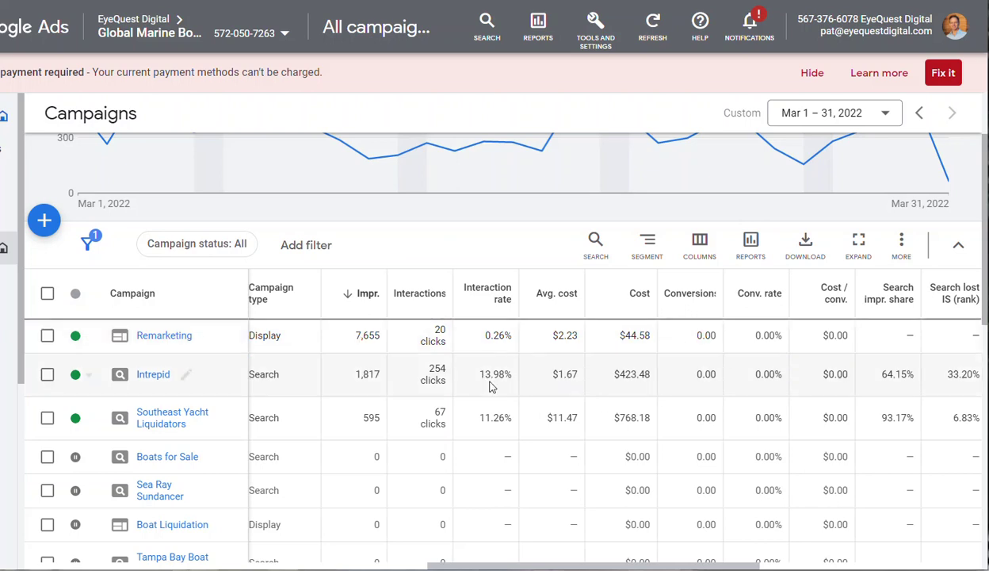
drag(563, 567, 600, 568)
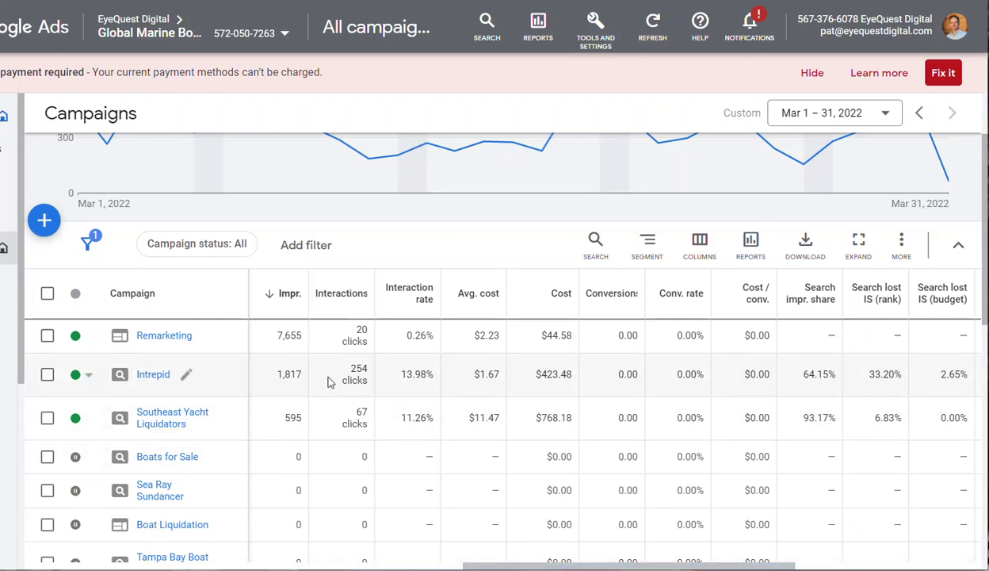
- Open the Intrepid campaign and display its search terms report
click(153, 374)
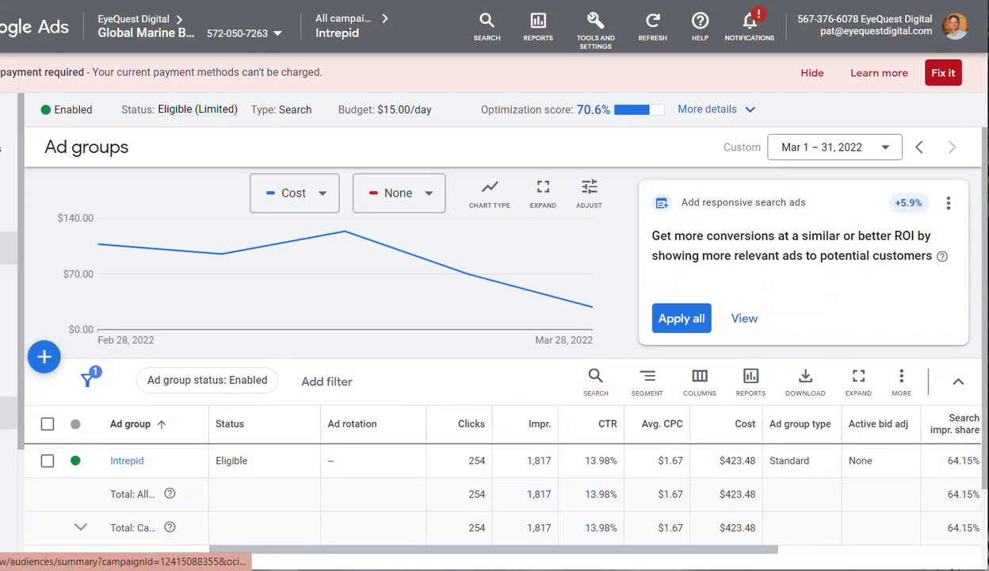
click(8, 371)
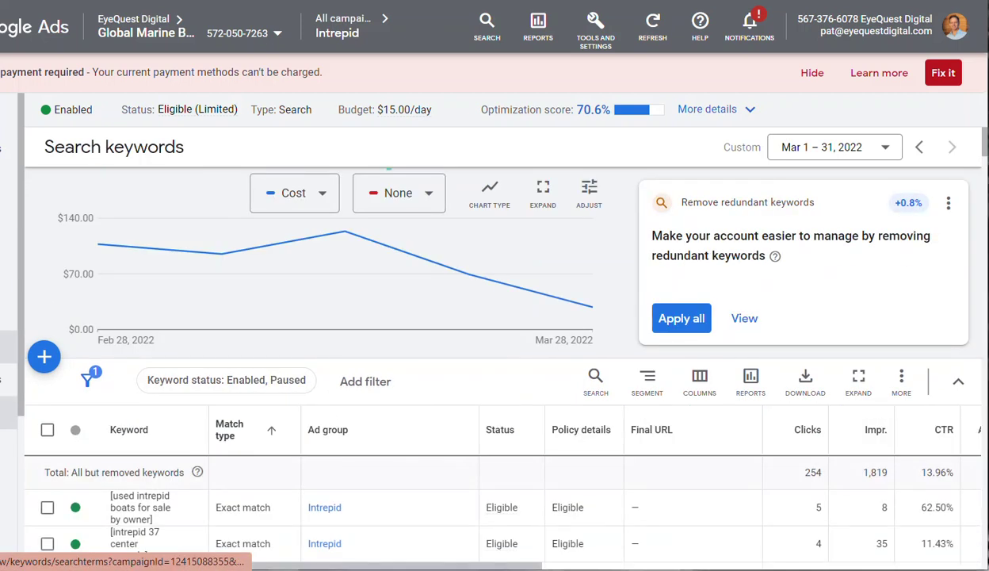
click(7, 401)
scroll(484, 424, down, 1)
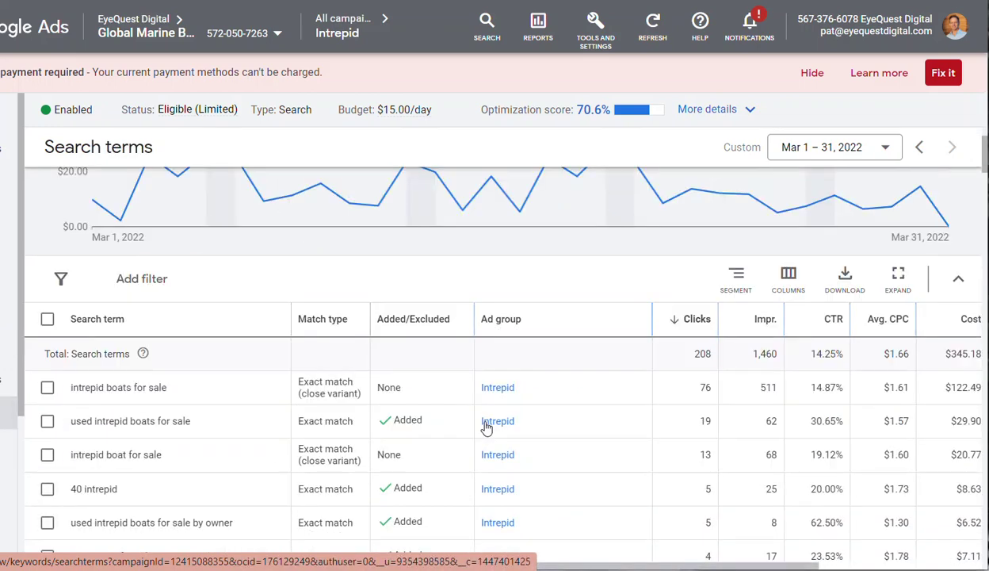
- Review the Intrepid campaign's search terms with their match types, added status, clicks and costs
scroll(486, 428, down, 1)
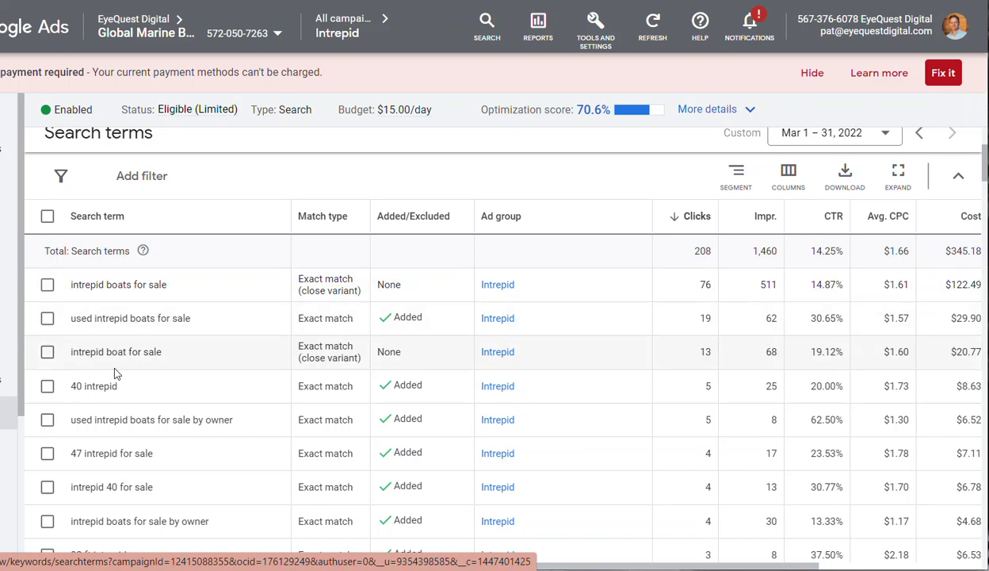
scroll(139, 420, down, 3)
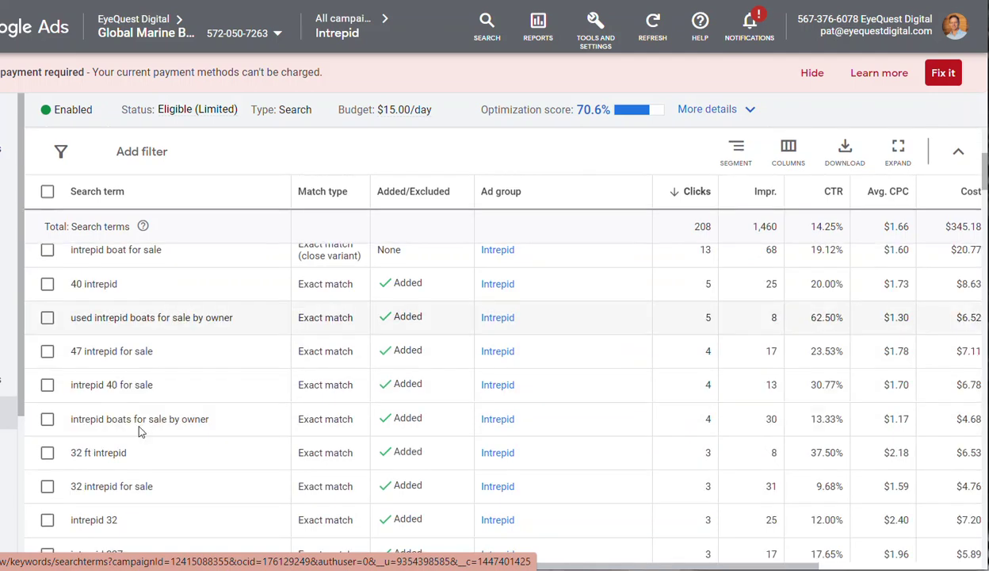
scroll(140, 431, down, 2)
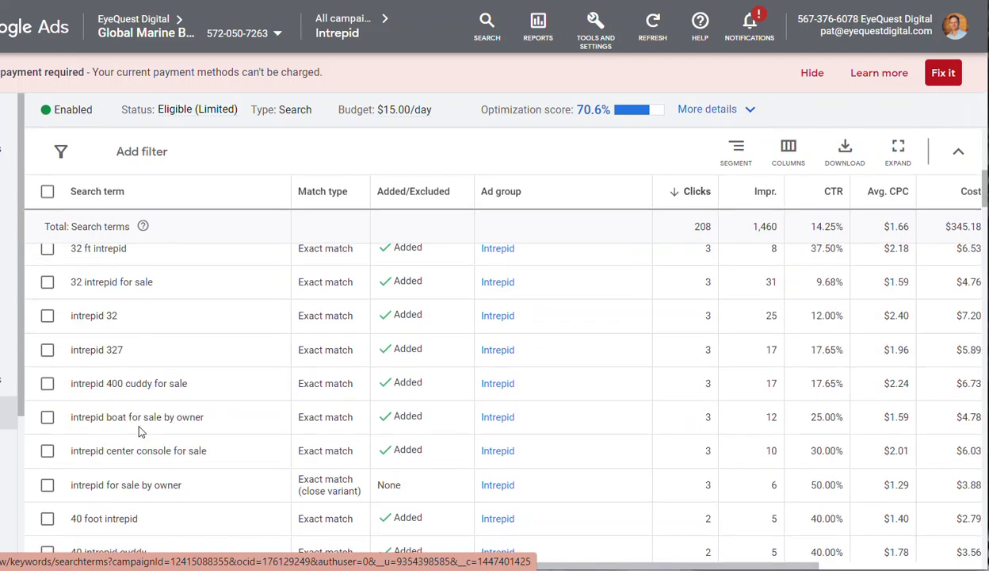
scroll(139, 431, down, 3)
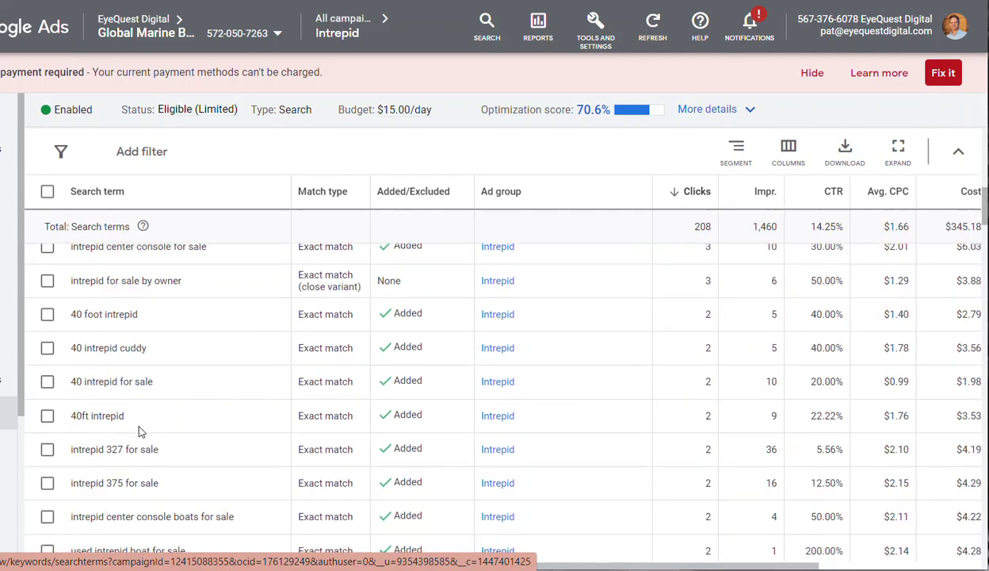
scroll(140, 430, down, 3)
scroll(140, 430, down, 3)
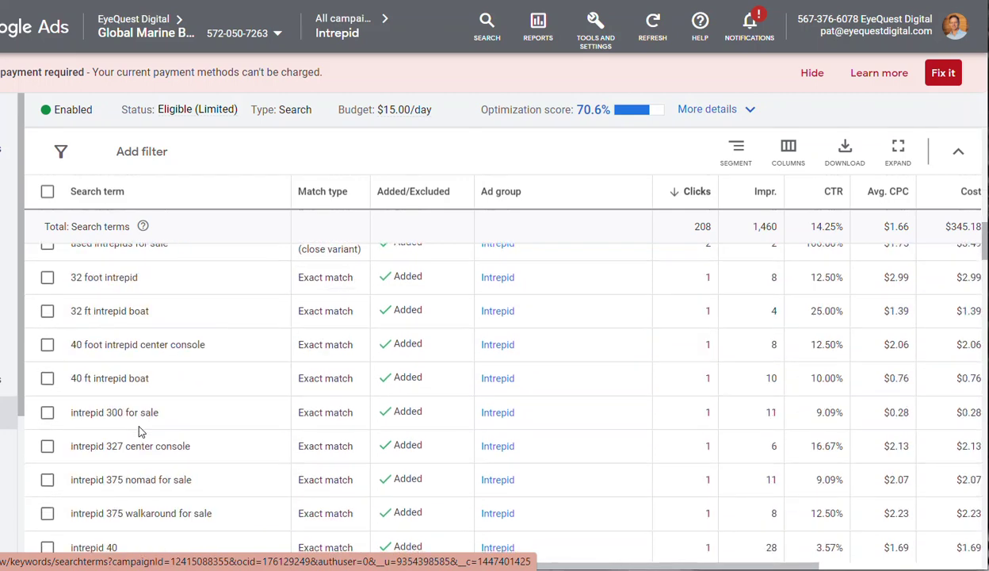
scroll(140, 431, down, 3)
scroll(140, 430, down, 9)
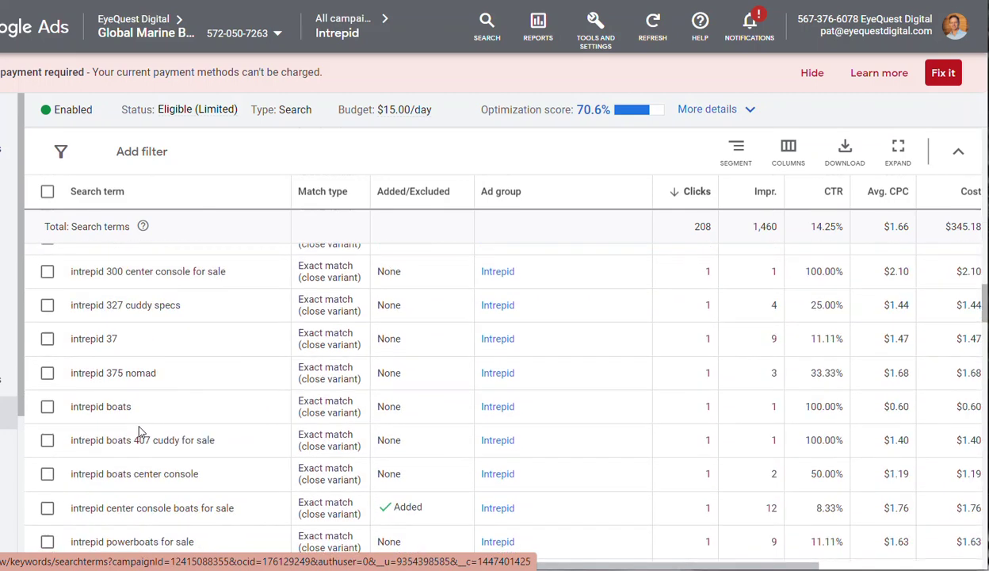
scroll(140, 430, up, 8)
scroll(140, 431, up, 10)
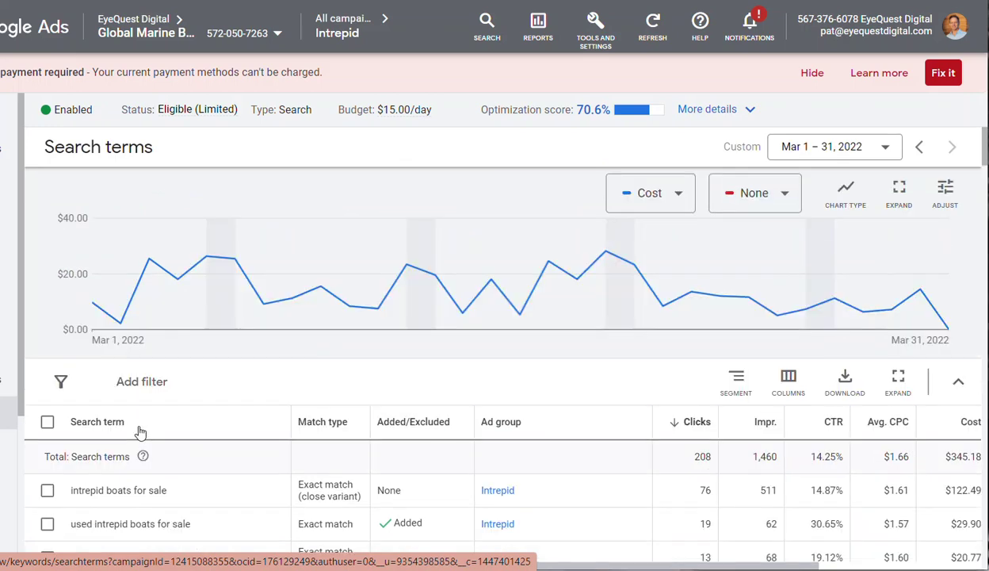
- Look over the Intrepid campaign's search keywords and go back to the overview of all campaigns
key(alt+Left)
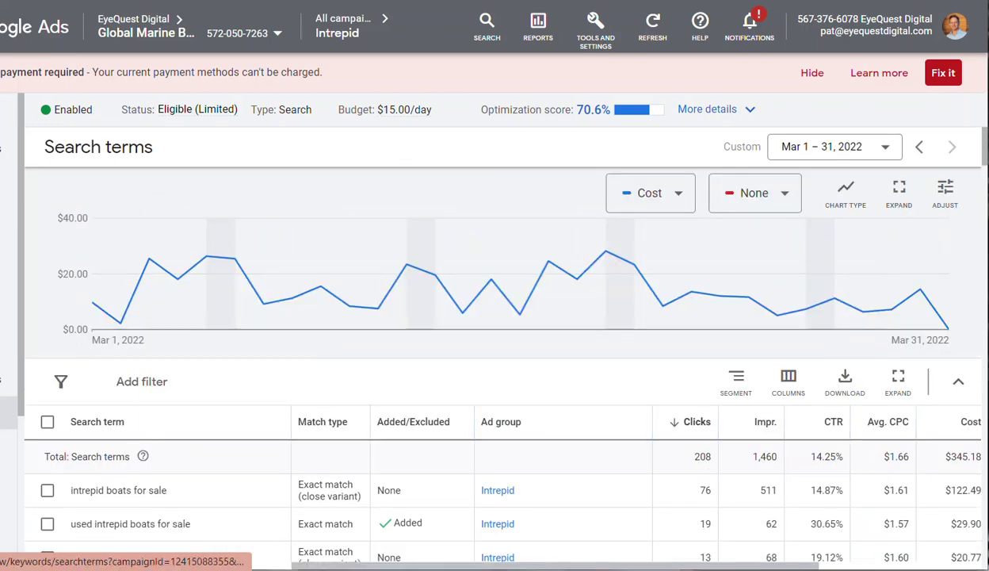
scroll(202, 421, down, 2)
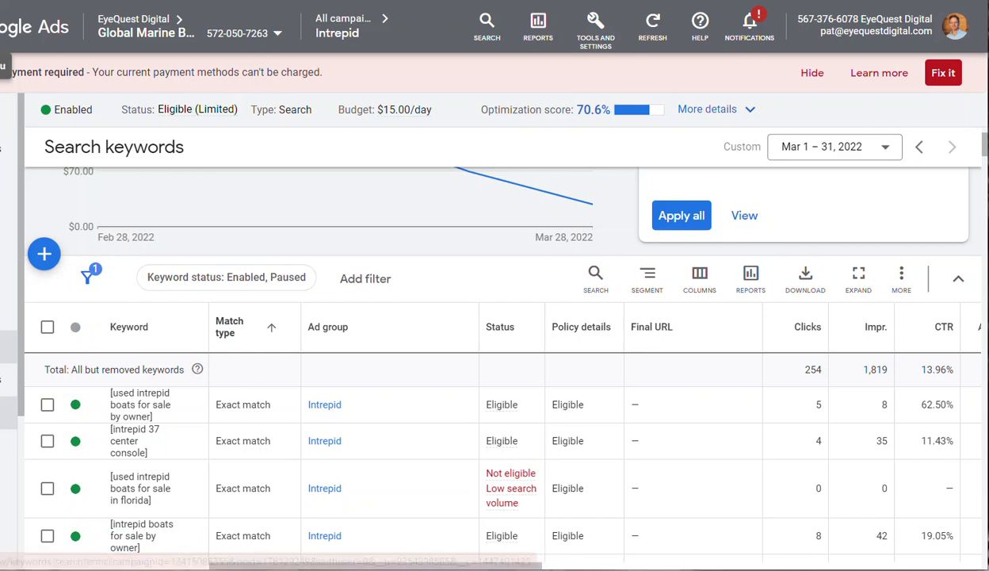
key(alt+Left)
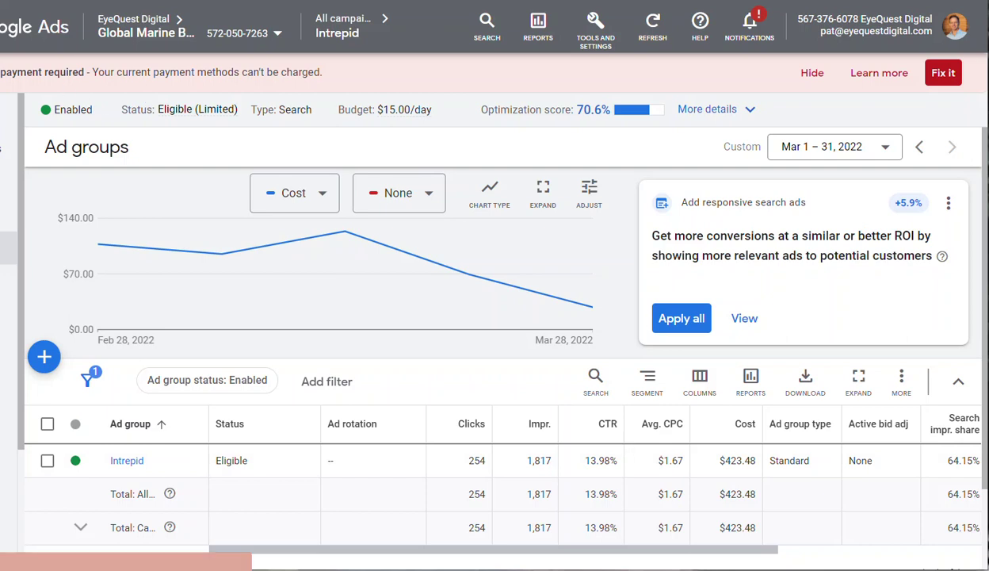
click(337, 23)
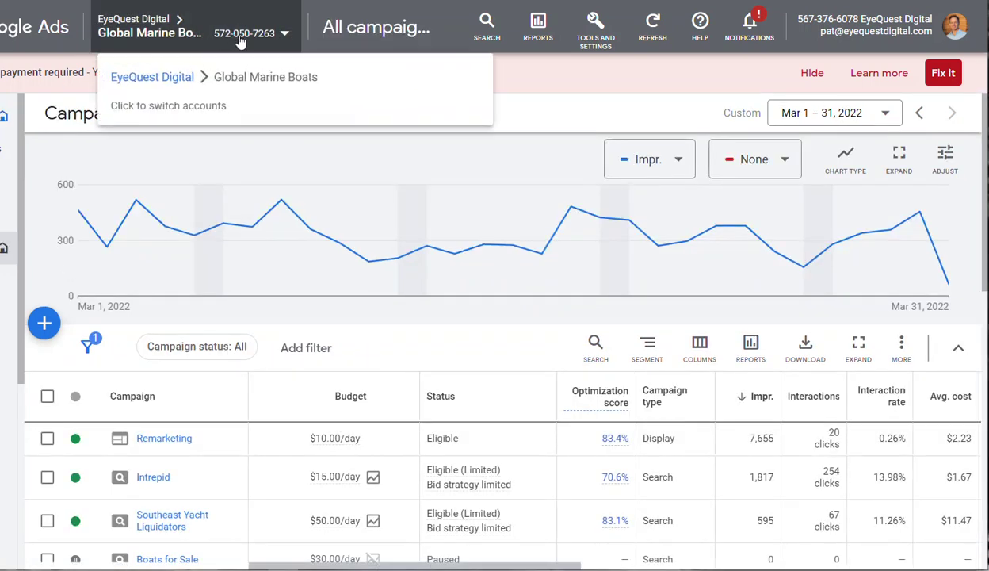
- Compare the search impression share and absolute top impression share of the Intrepid and Southeast Yacht Liquidators campaigns
scroll(463, 486, down, 1)
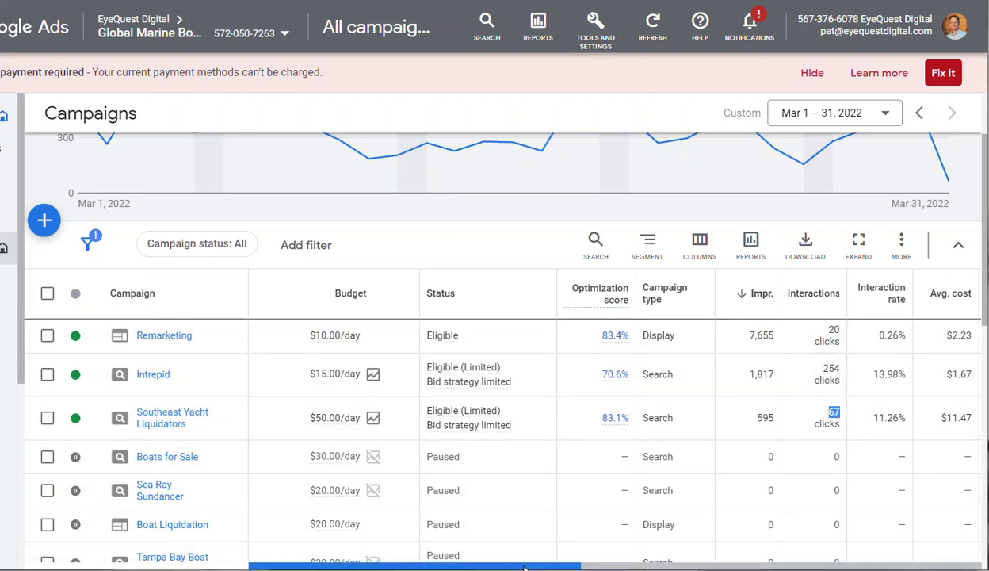
drag(523, 567, 874, 567)
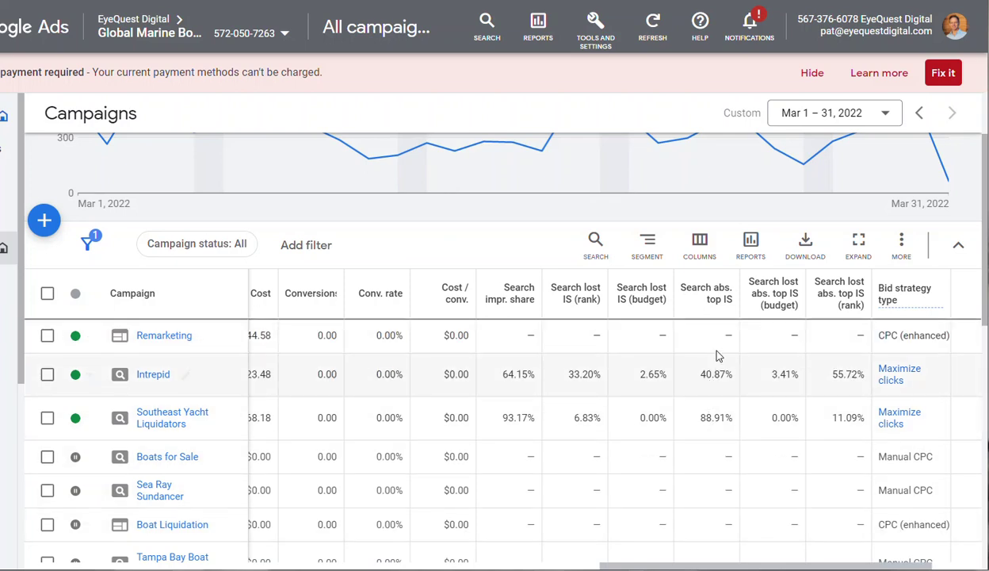
mouse_move(718, 305)
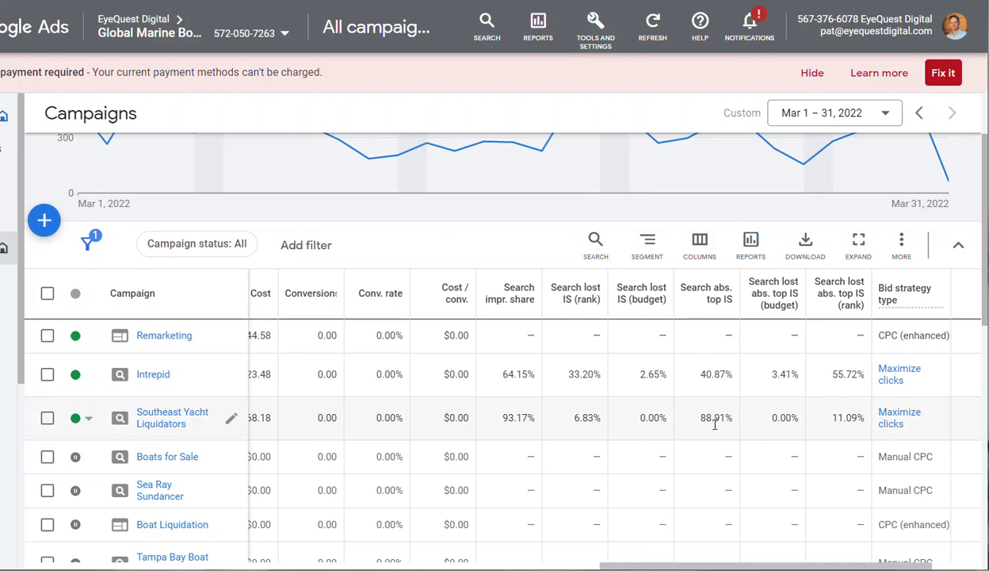
- Open the Southeast Yacht Liquidators campaign, check its search keywords and display its search terms report
click(143, 409)
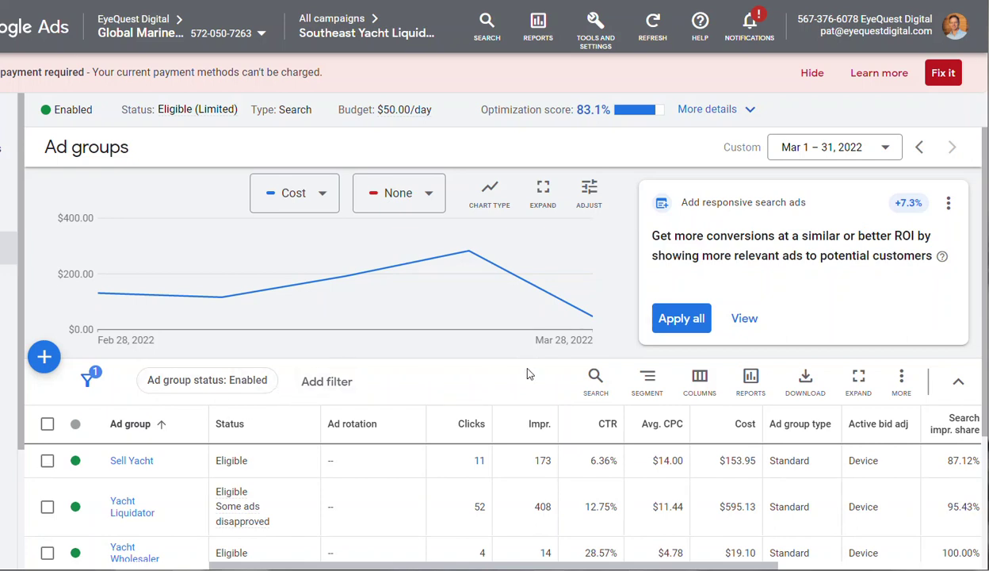
click(8, 370)
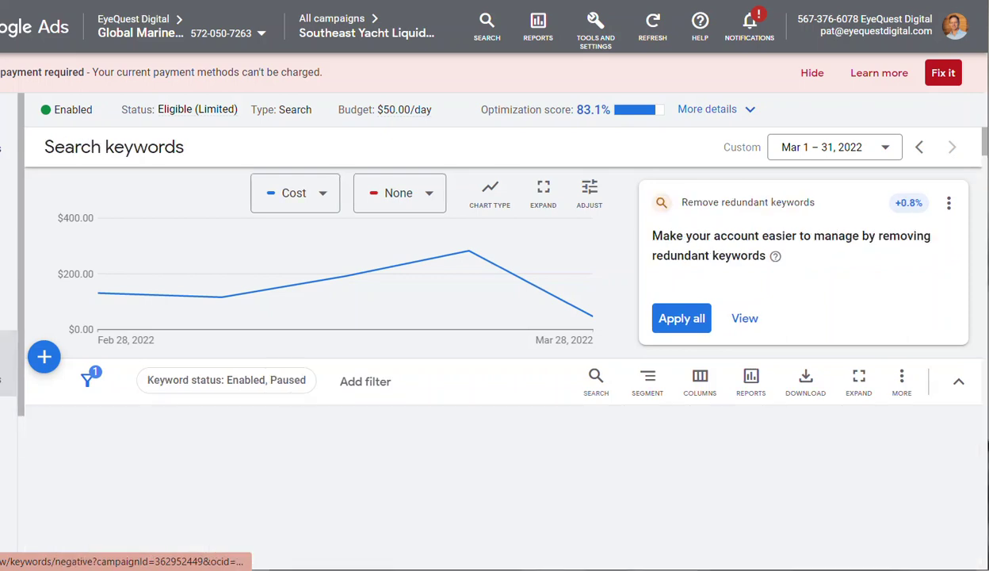
scroll(388, 459, down, 3)
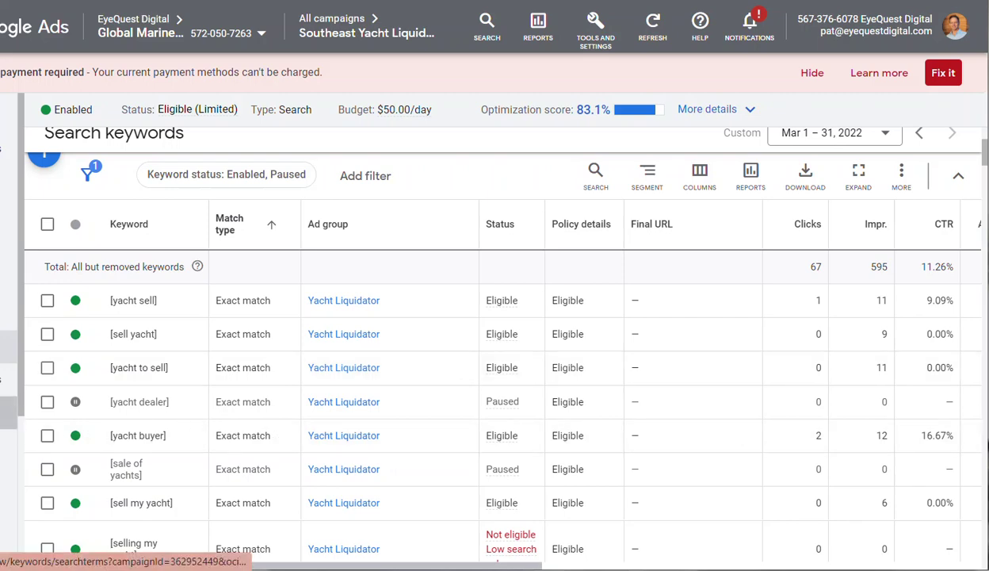
click(8, 401)
scroll(426, 459, down, 1)
scroll(426, 459, down, 1)
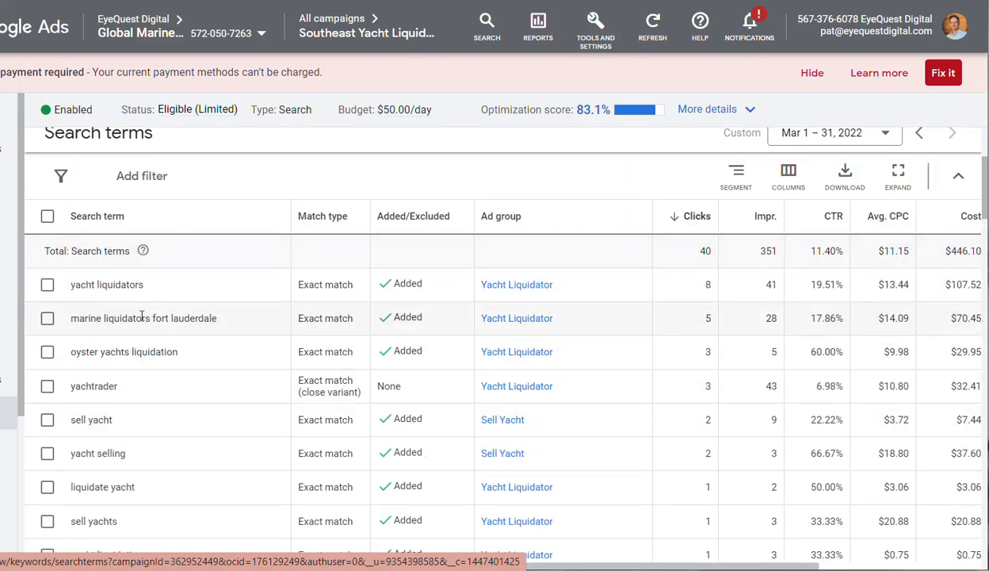
- Review the Southeast Yacht Liquidators search terms, highlighting the terms "yacht liquidators" and "oyster yachts liquidation"
double_click(107, 285)
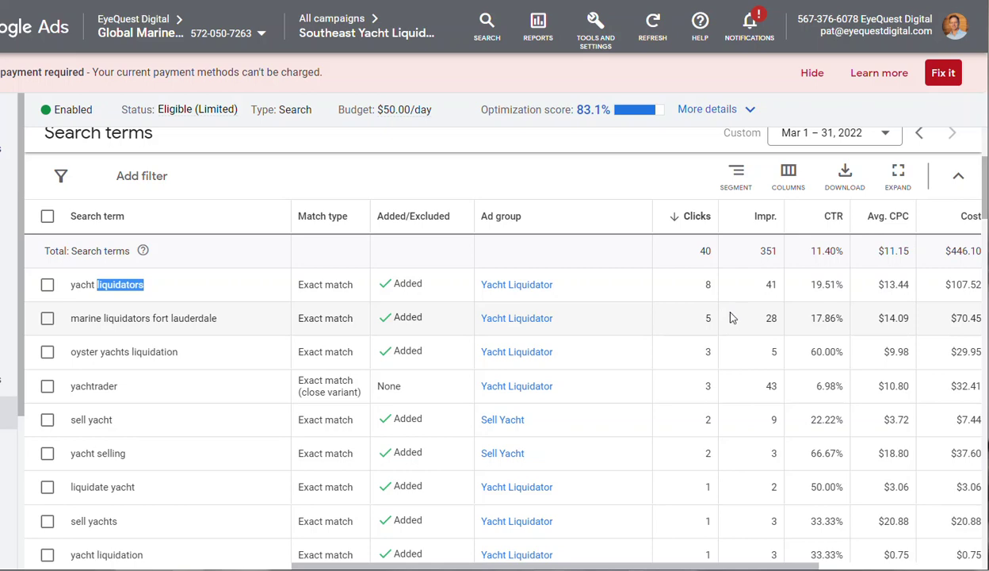
scroll(745, 457, down, 5)
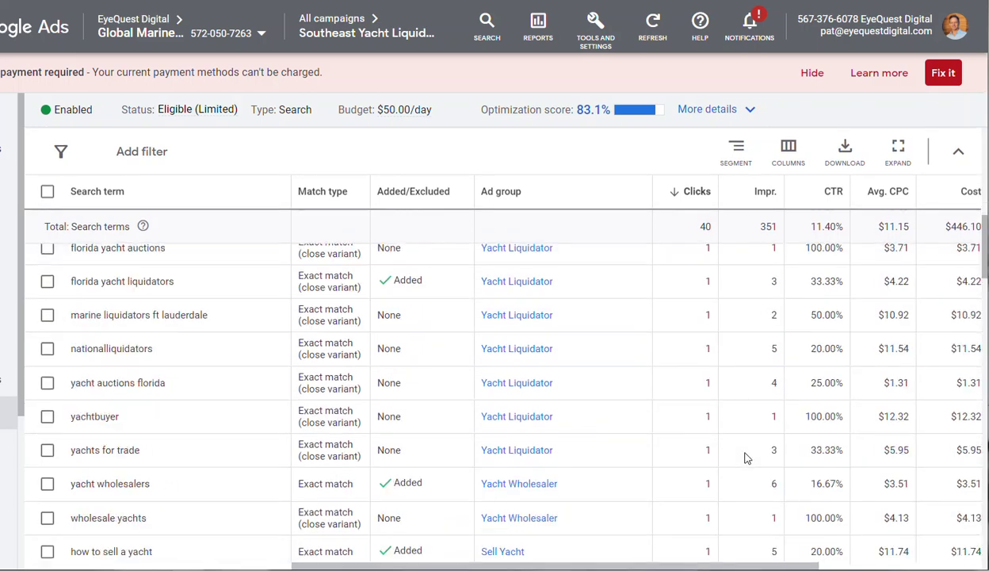
scroll(745, 457, down, 2)
scroll(745, 457, up, 10)
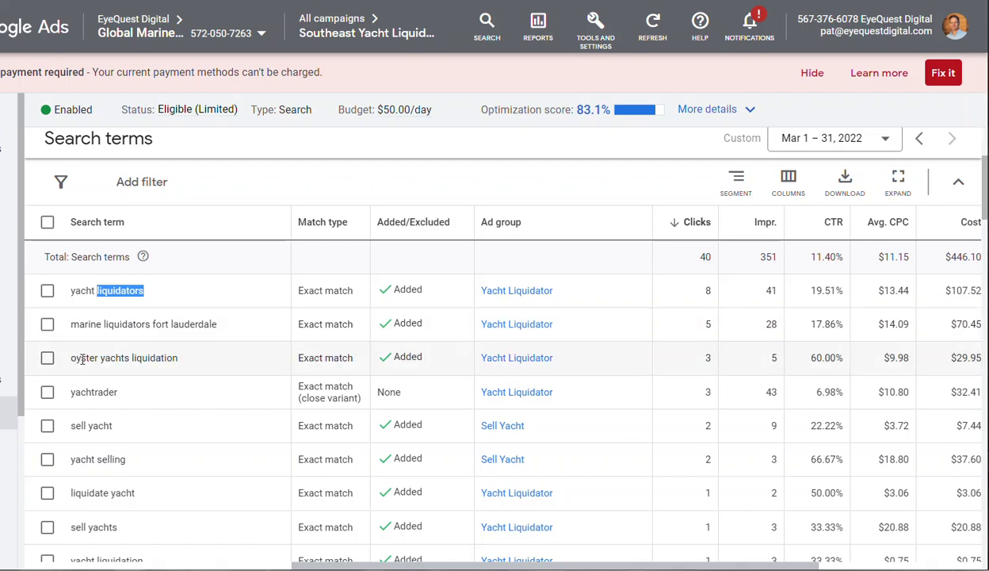
drag(82, 358, 177, 358)
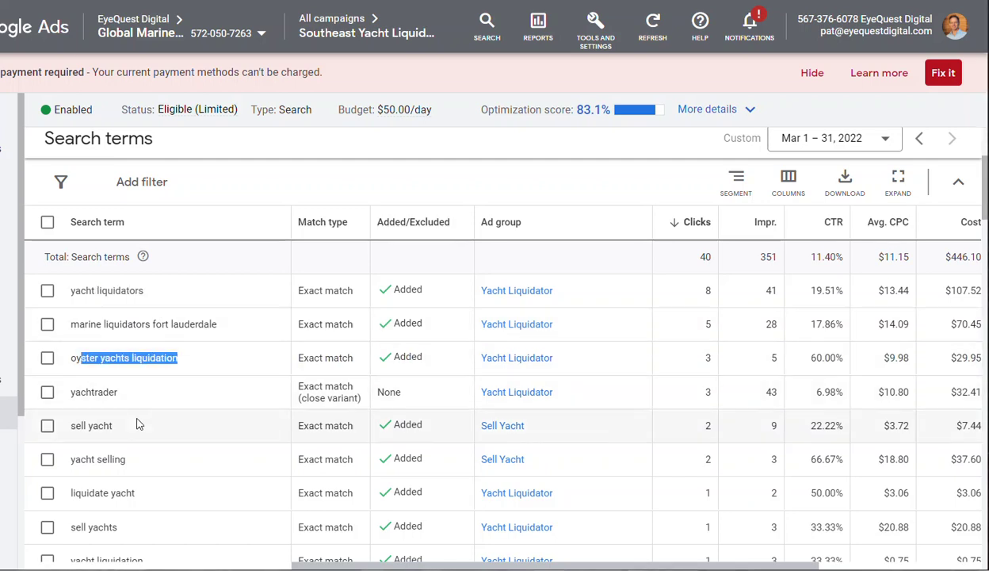
scroll(136, 425, down, 2)
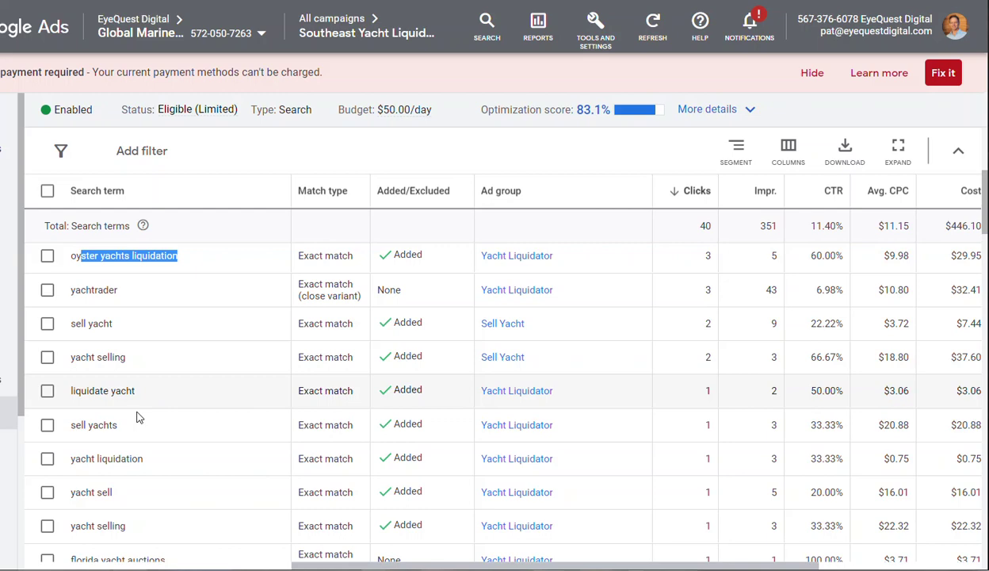
scroll(168, 480, down, 6)
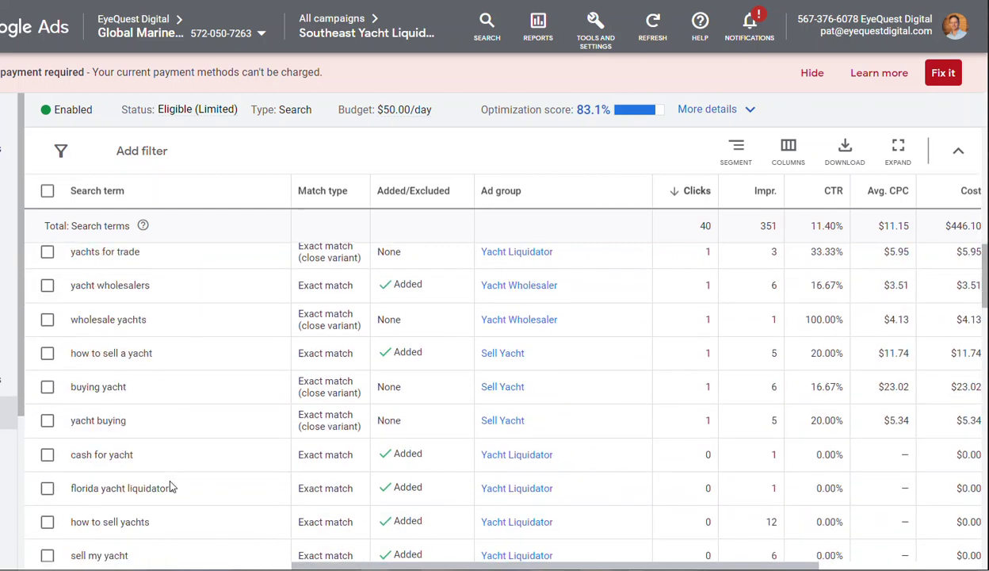
scroll(170, 488, down, 4)
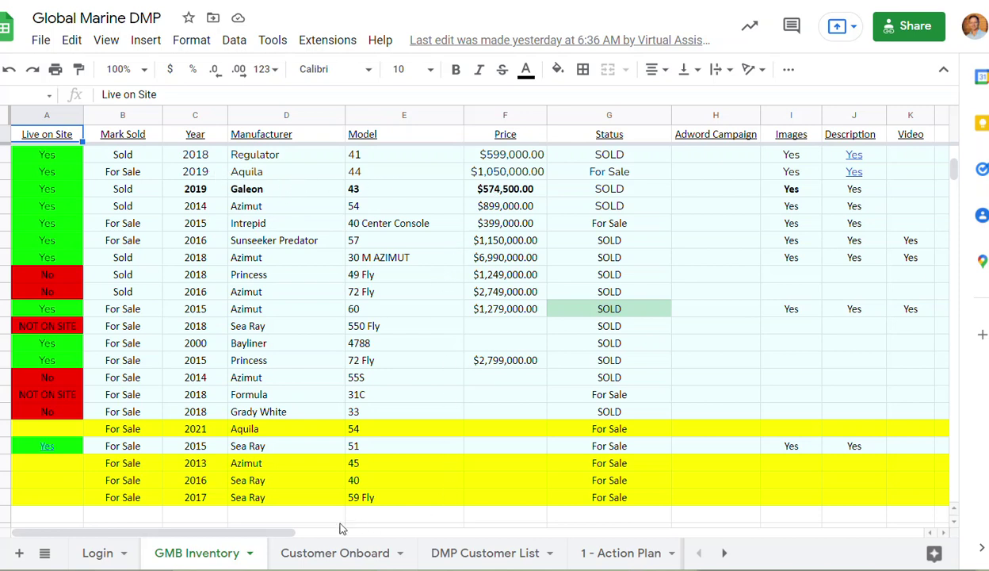
- Switch to the Global Marine DMP spreadsheet in Google Sheets and view the further columns of the GMB Inventory sheet
drag(269, 532, 309, 560)
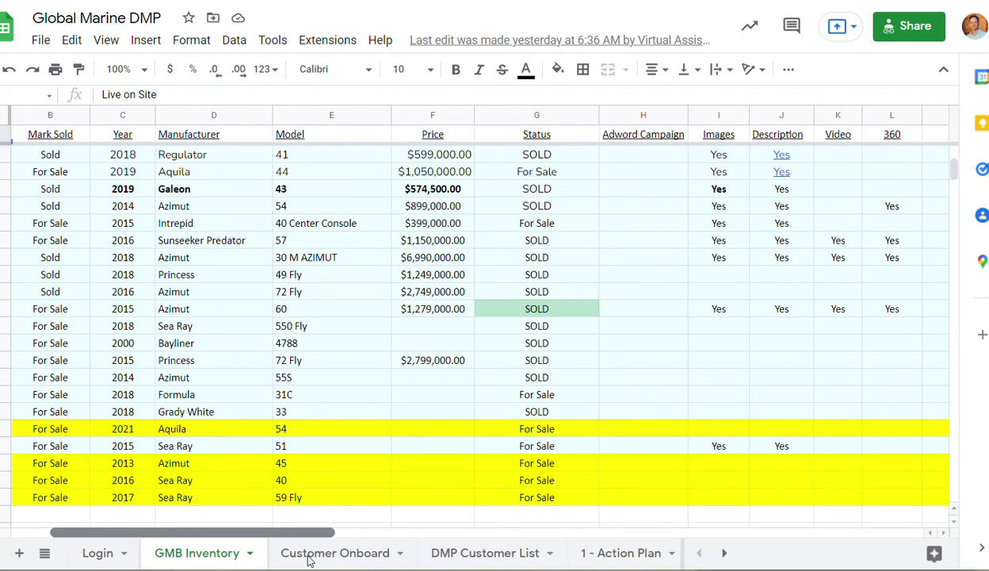